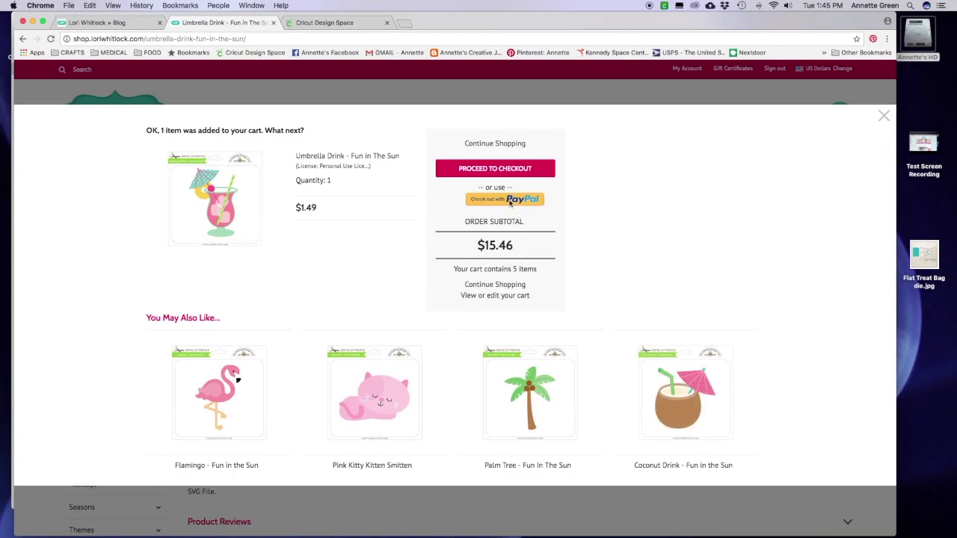
- Check out the shopping cart with PayPal and open the downloads for the ordered items
click(491, 201)
click(491, 201)
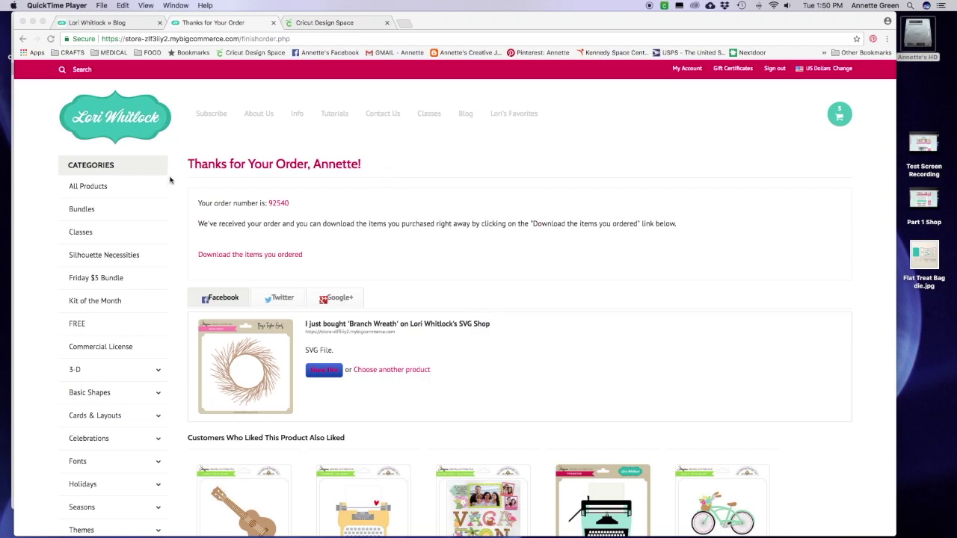
click(282, 257)
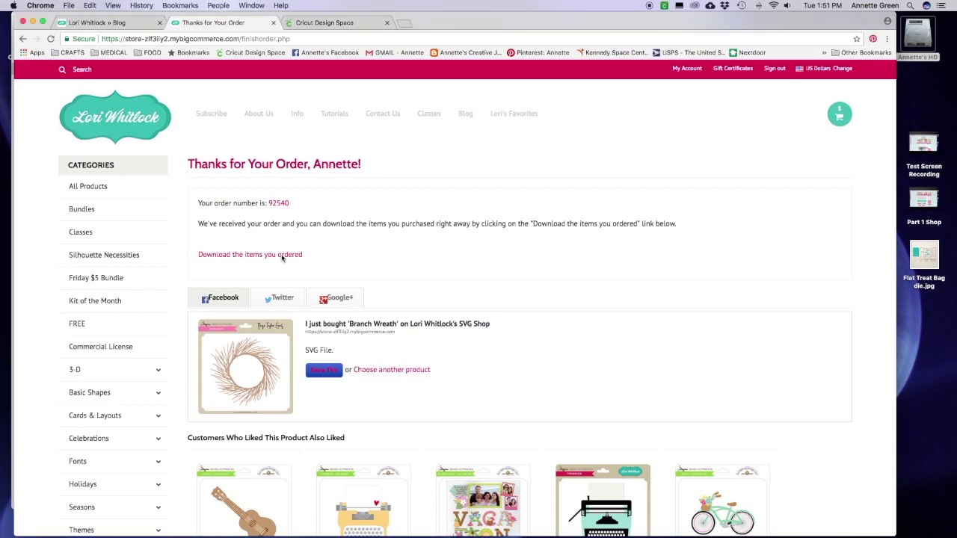
click(281, 255)
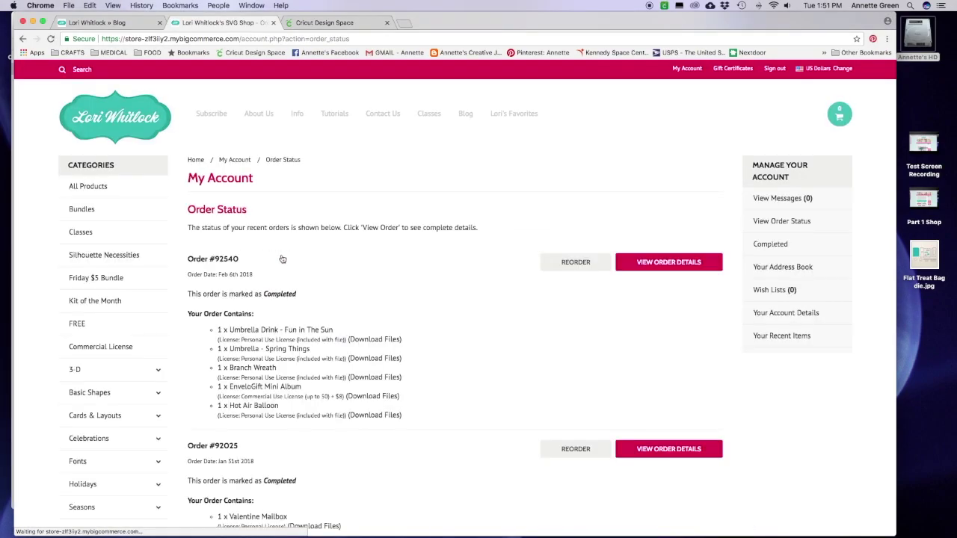
- Download DB-Umbrella-Drink-Fun-in-The-Sun.zip from the Umbrella Drink item in the most recent order
scroll(174, 281, down, 6)
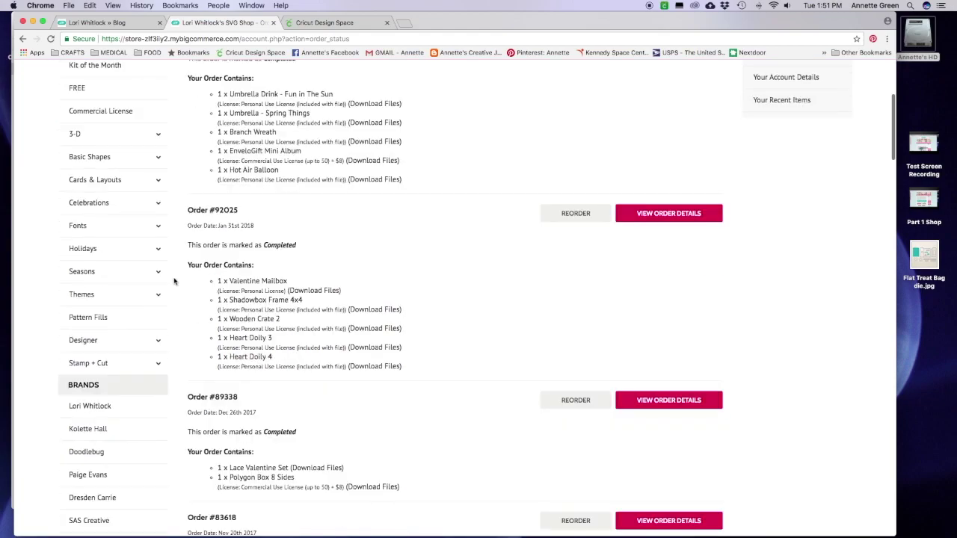
scroll(174, 281, up, 4)
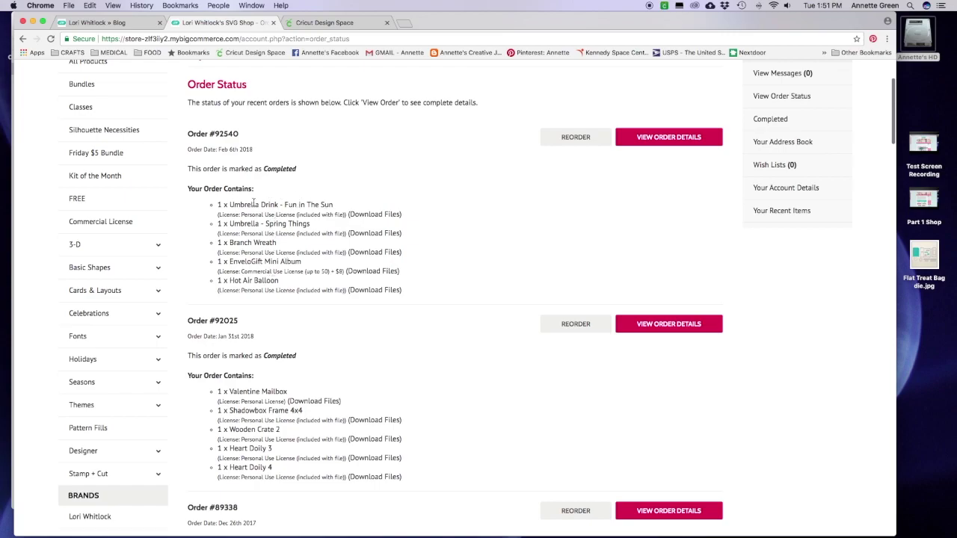
click(370, 215)
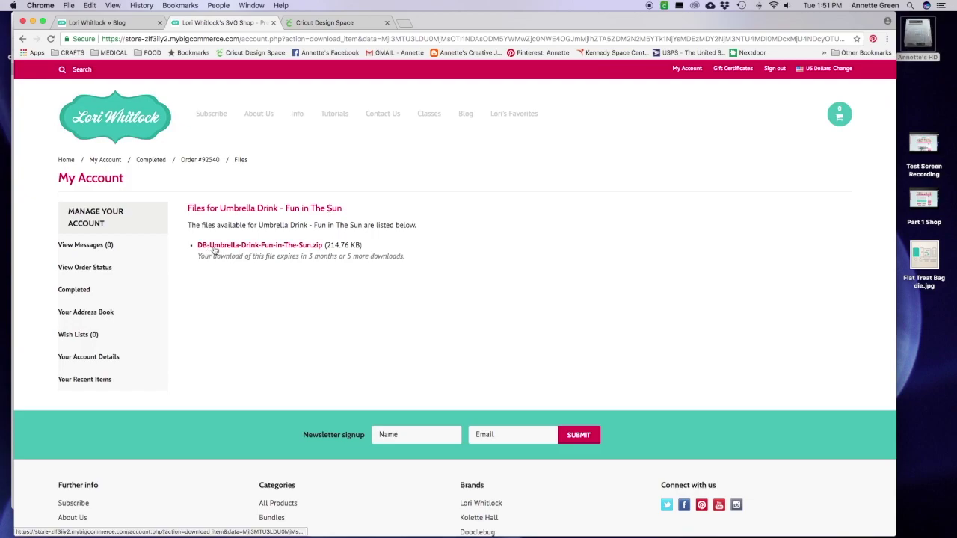
click(272, 248)
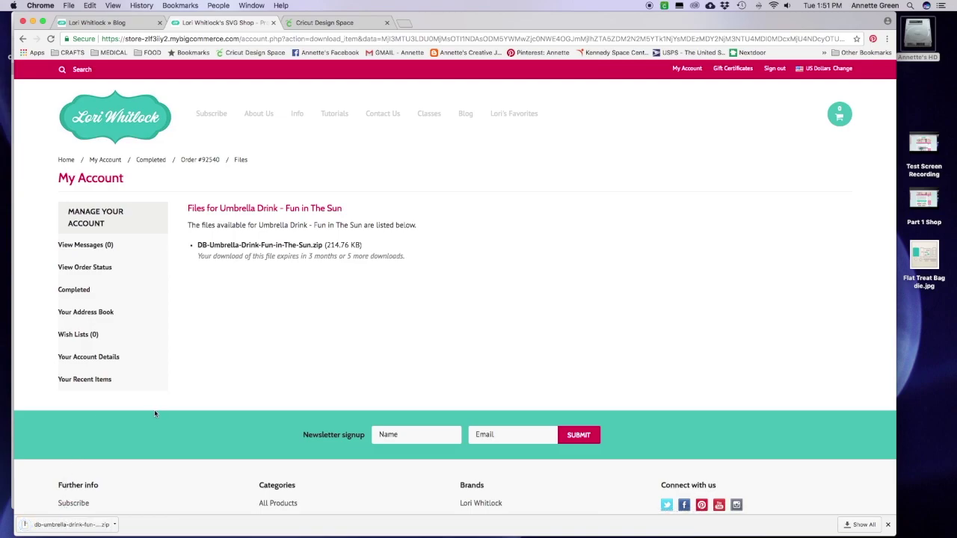
- Show the Umbrella Drink download in Finder and examine its license JPG, preview JPG, SVG and HOW TO USE THIS SVG.pdf files
click(114, 524)
click(135, 487)
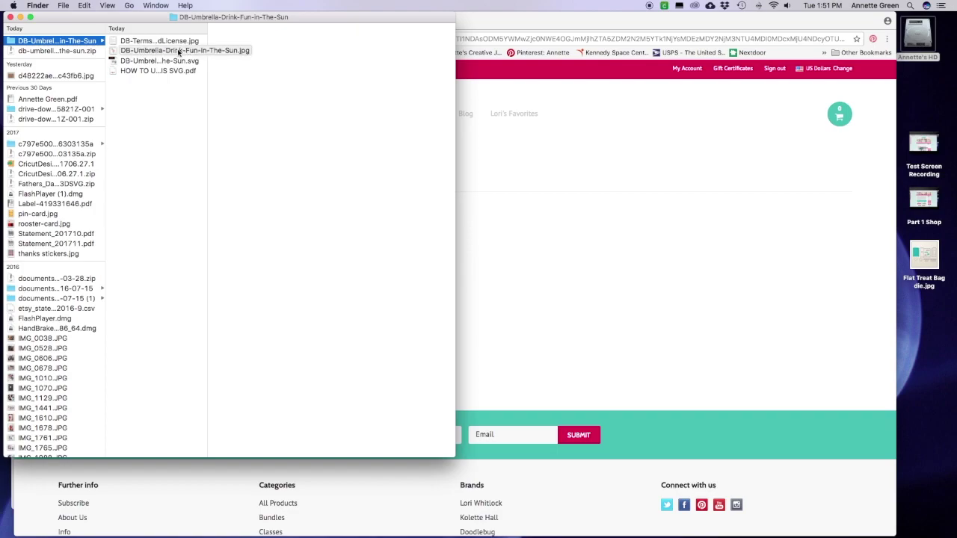
click(151, 42)
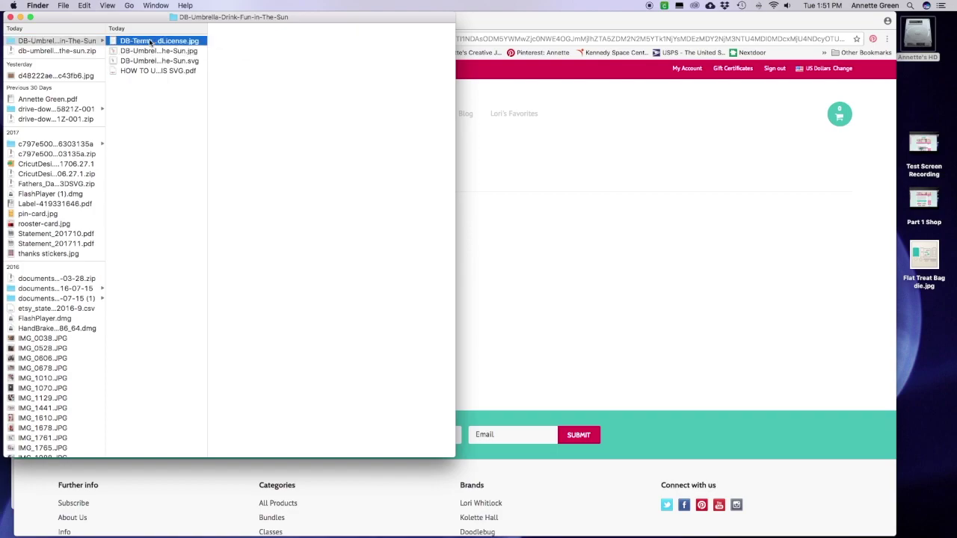
click(112, 51)
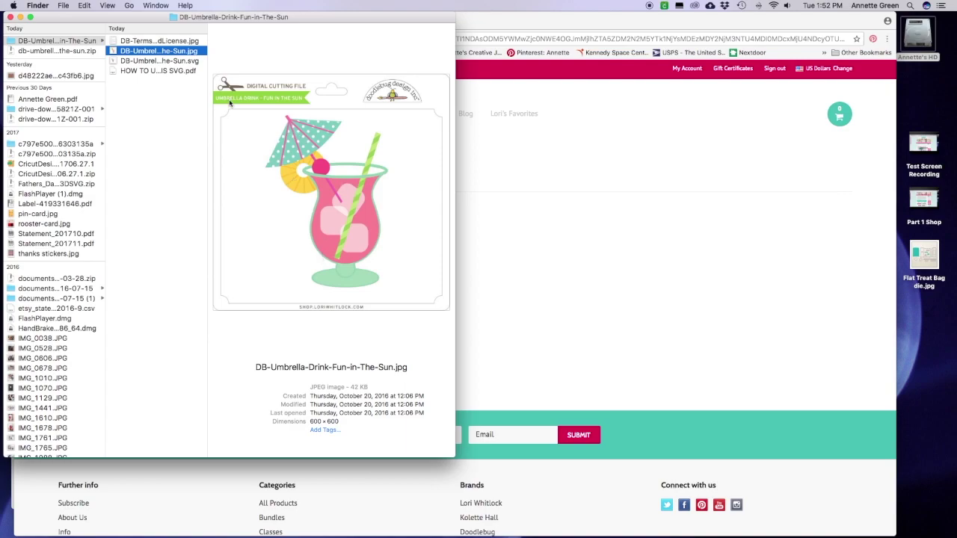
click(175, 62)
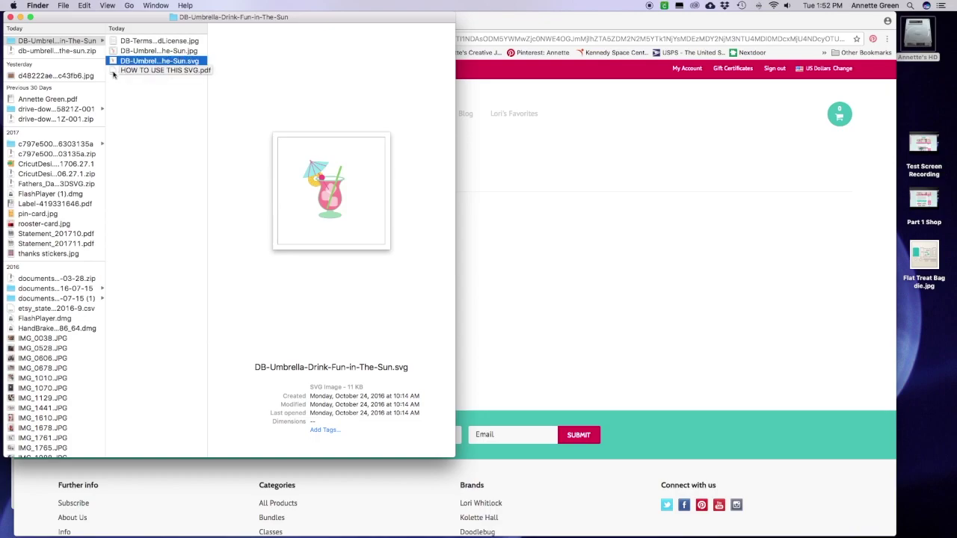
click(118, 72)
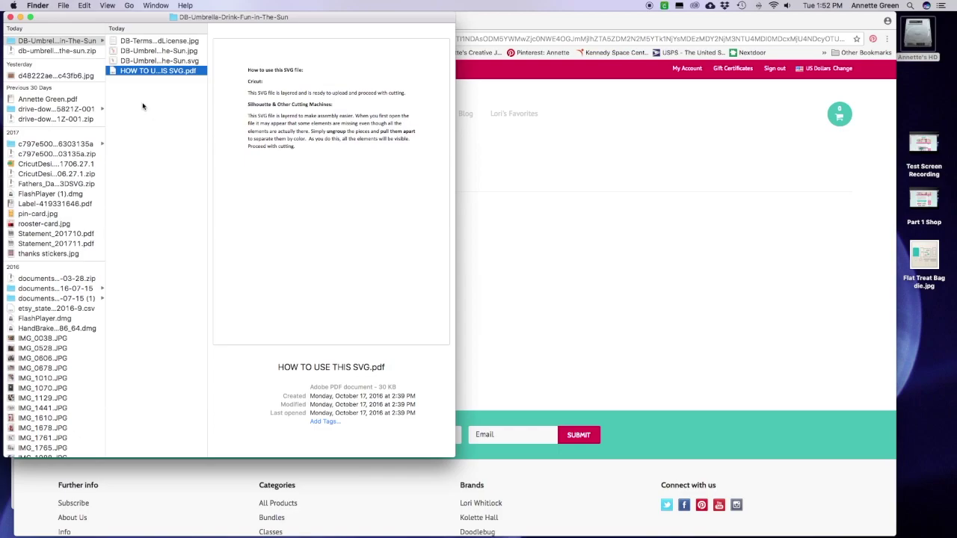
mouse_move(639, 527)
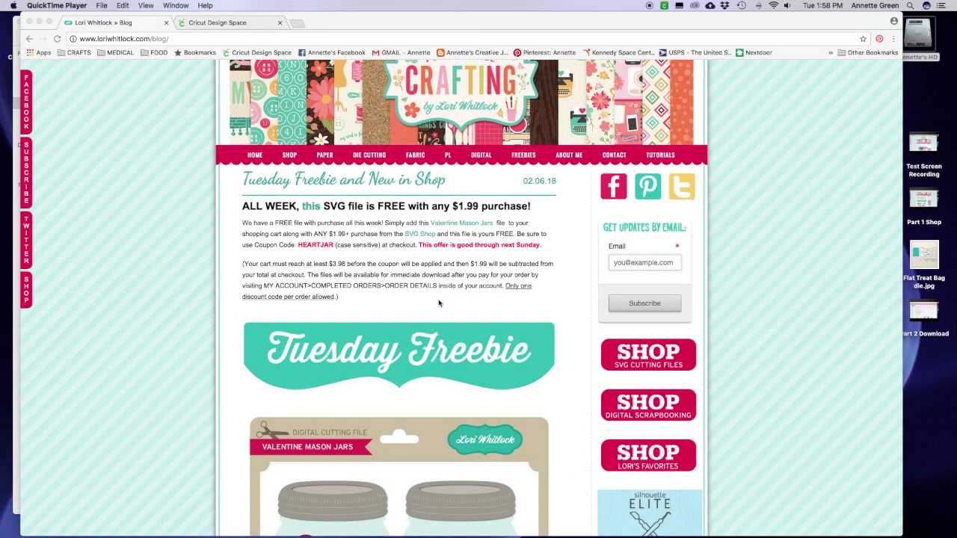
- Switch to Cricut Design Space and load DB-Umbrella-Drink-Fun-in-The-Sun.svg for upload from its folder inside CRICUT/LORI WHITLOCK cuts
click(213, 23)
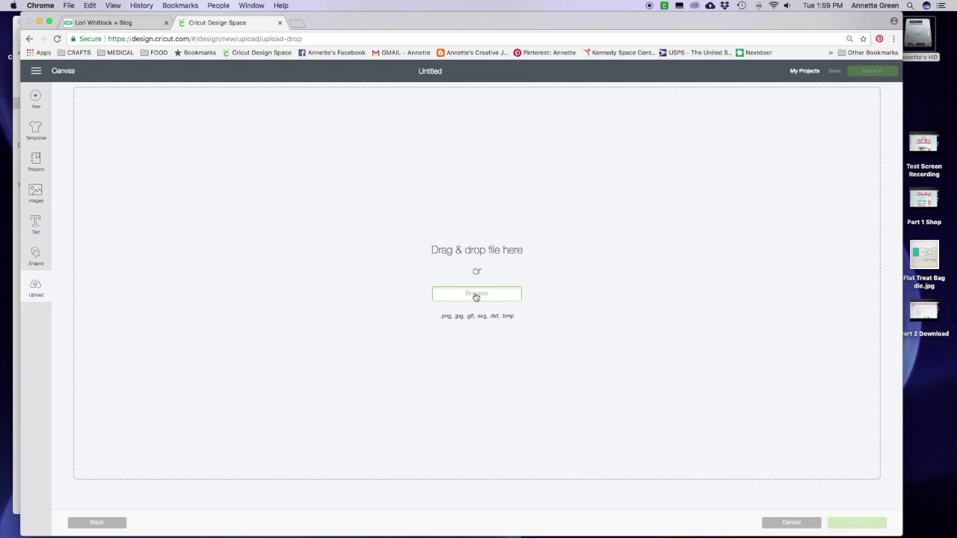
click(475, 295)
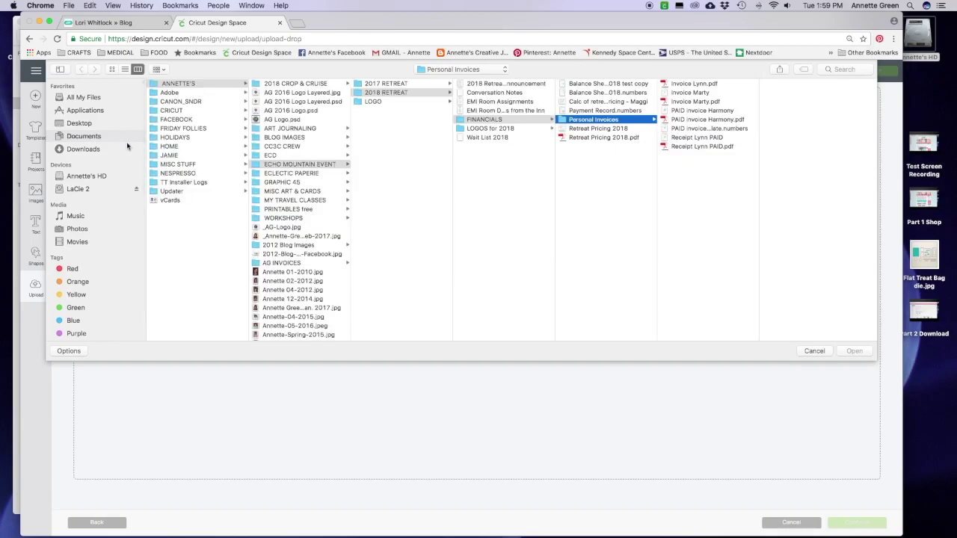
click(172, 112)
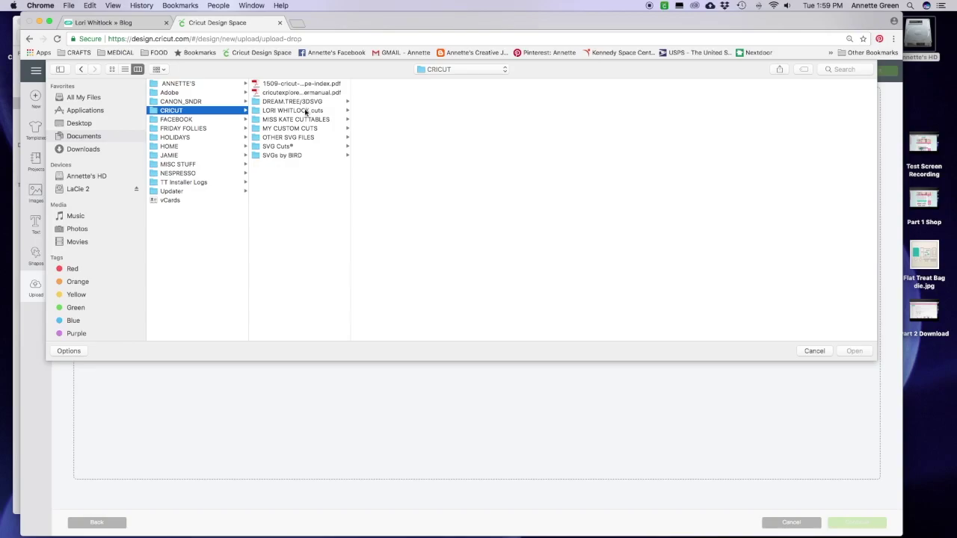
click(304, 111)
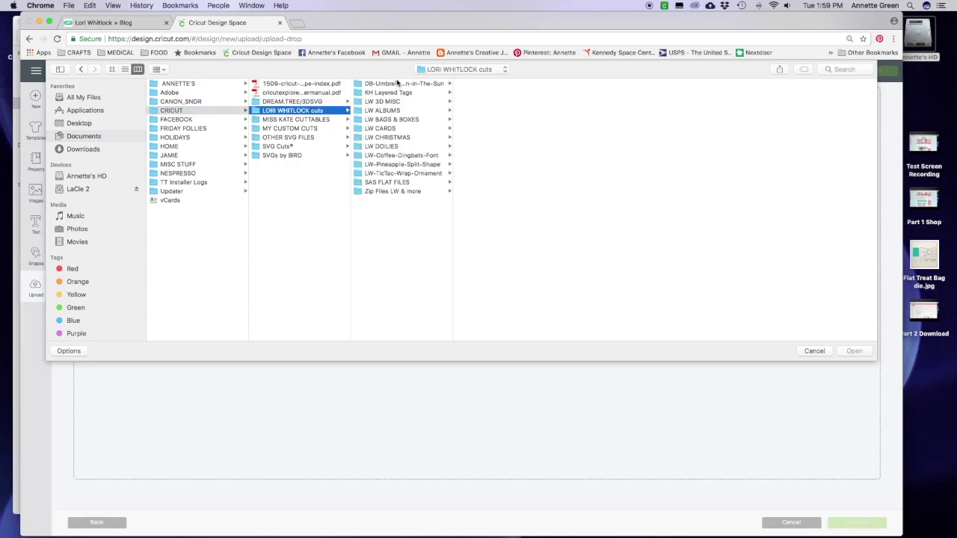
click(399, 84)
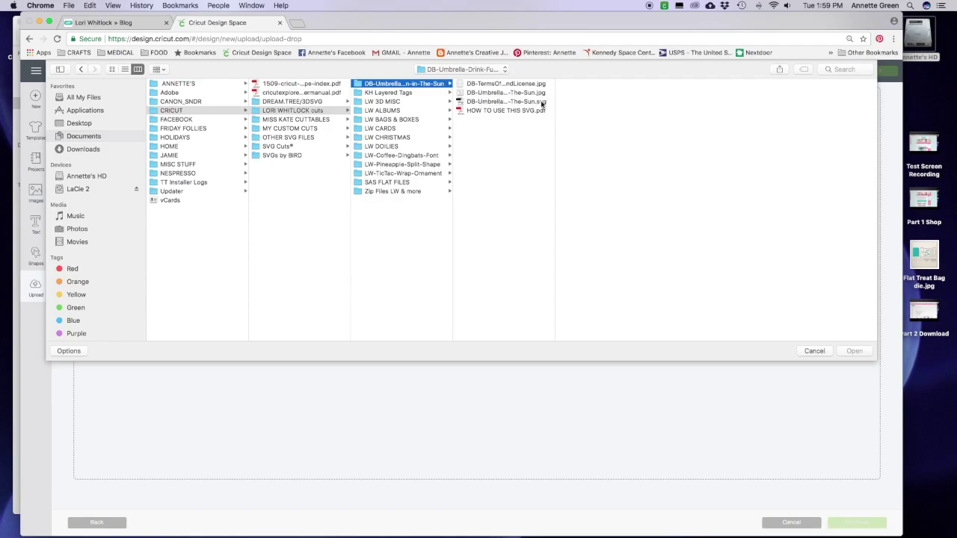
click(461, 102)
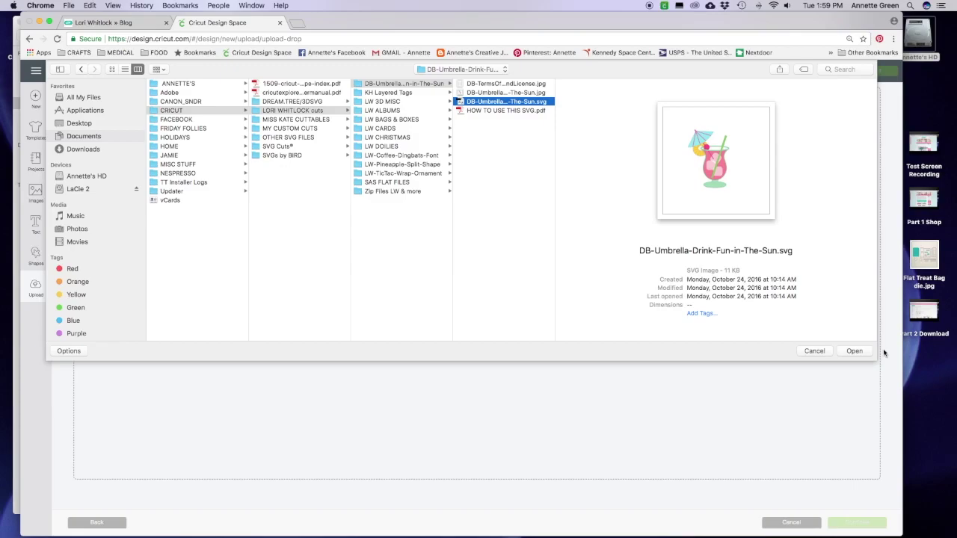
click(854, 350)
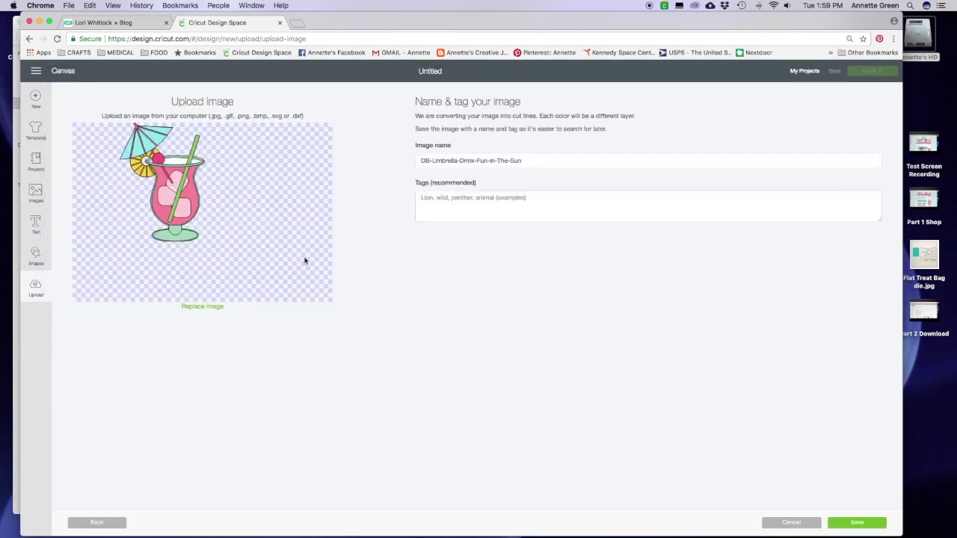
- Tag the uploaded image with "umbrella, drink, cocktail, alcohol" and save it
click(444, 197)
text(u)
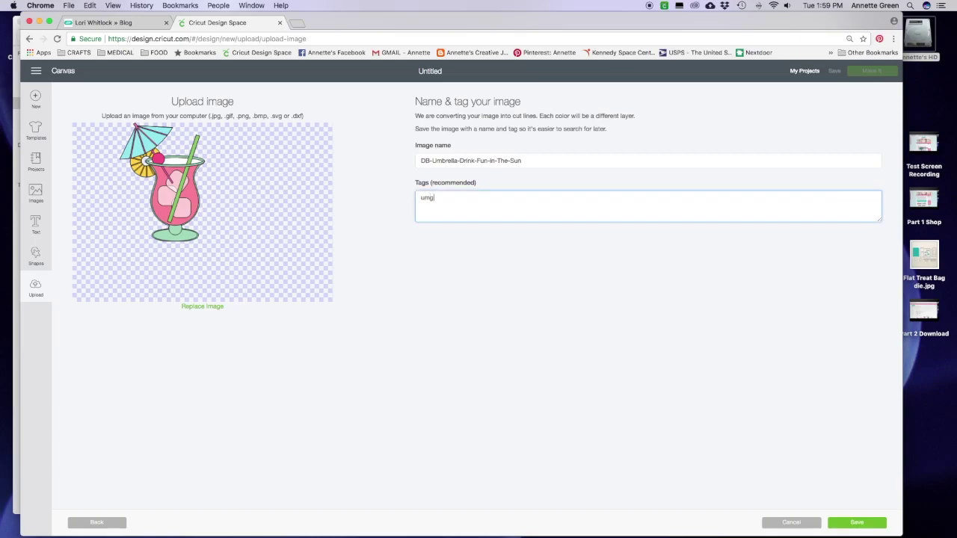
text(mbrella, drink, cocktail, alcohol)
click(856, 523)
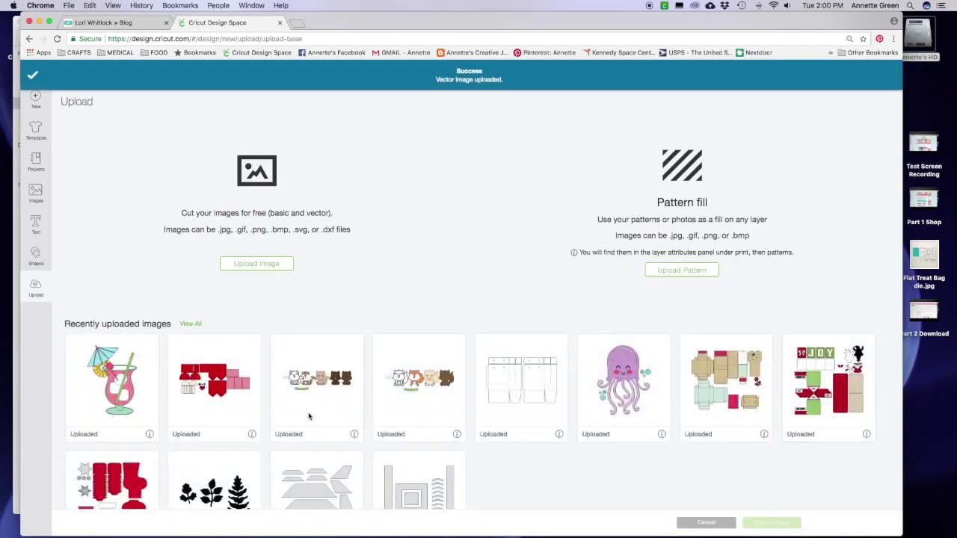
- Insert the uploaded umbrella drink image and move it near the canvas origin, at about X 0.68, Y 0.73
click(97, 397)
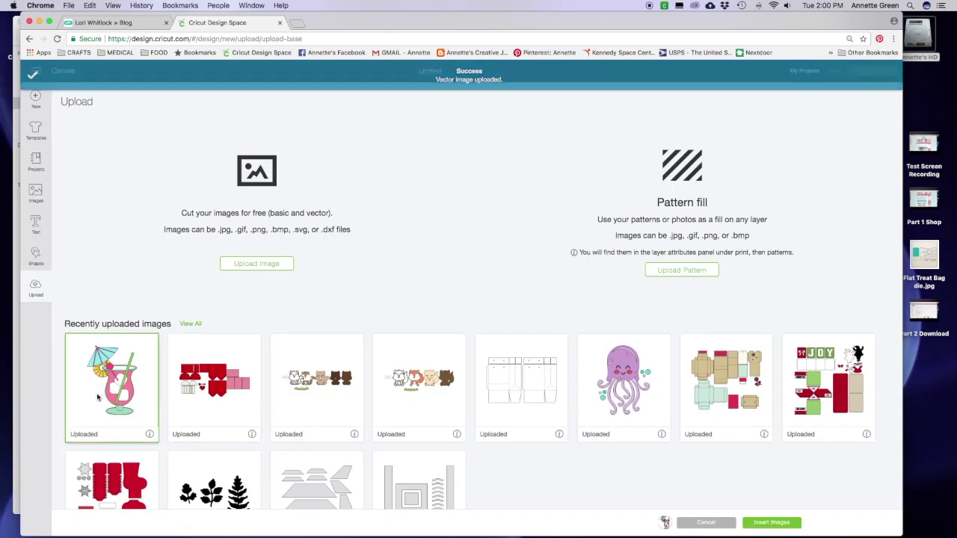
click(782, 521)
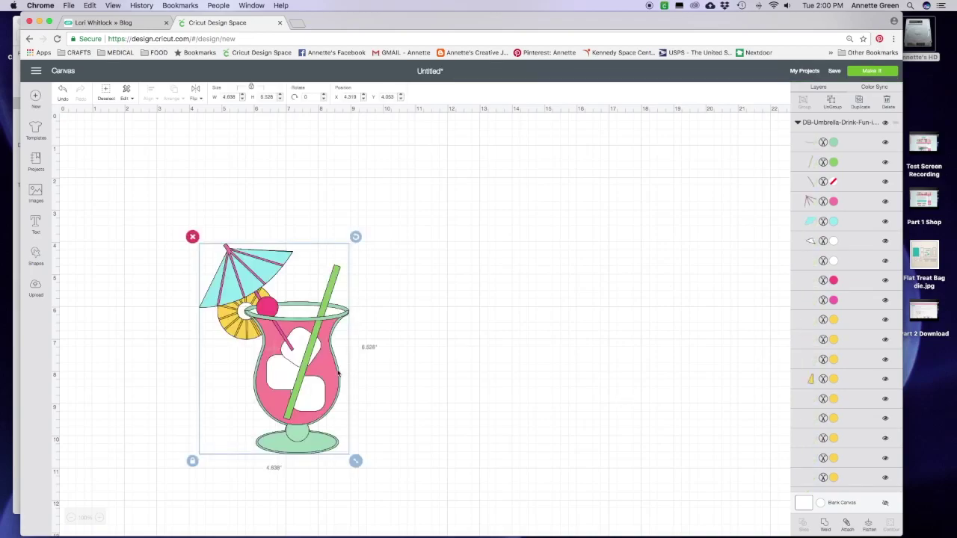
drag(316, 358, 201, 257)
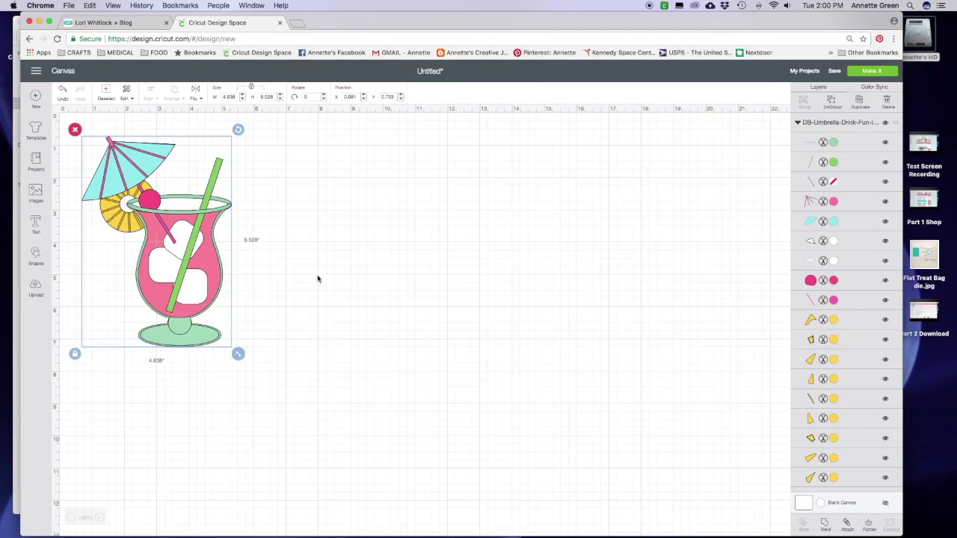
click(317, 278)
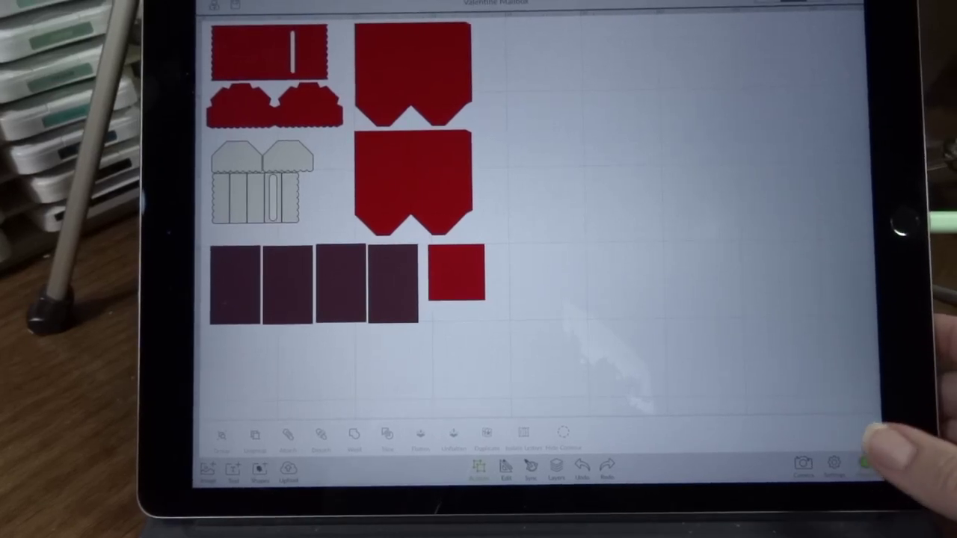
- On the iPad, send the Valentine Mailbox project to the mat preview, replacing the project currently being cut
click(871, 460)
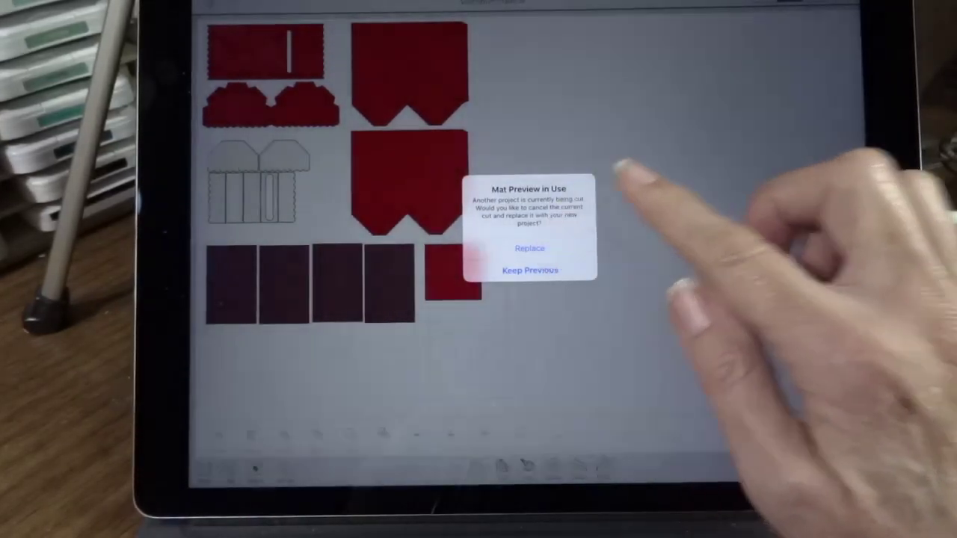
click(529, 248)
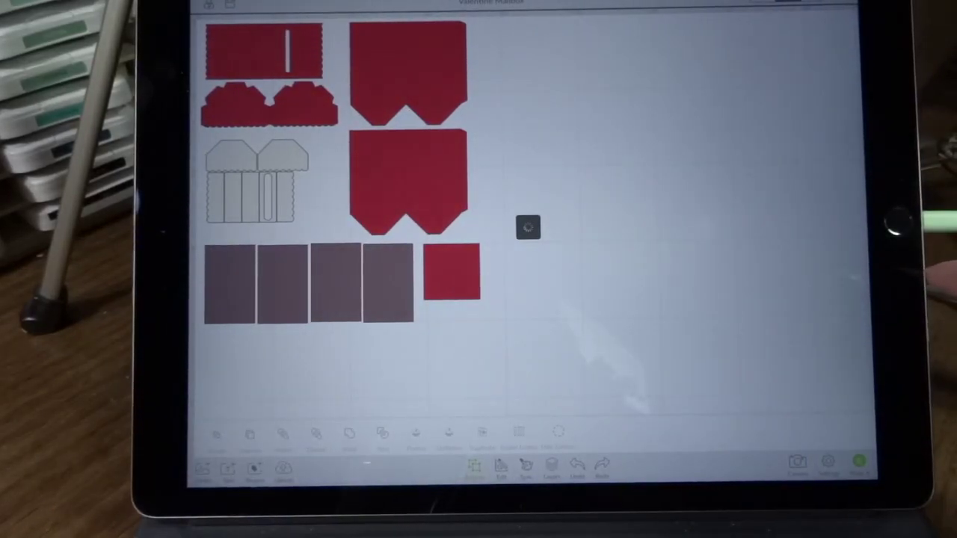